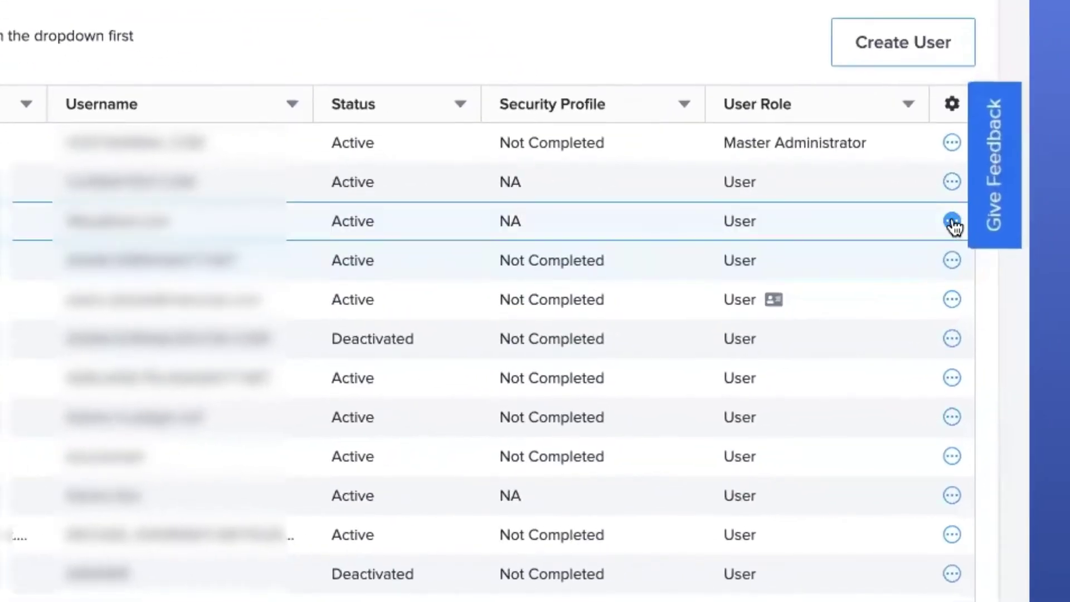
# Open permission management for the third listed user and go into the Administration & IBX Access Services Request permissions
pyautogui.click(950, 223)
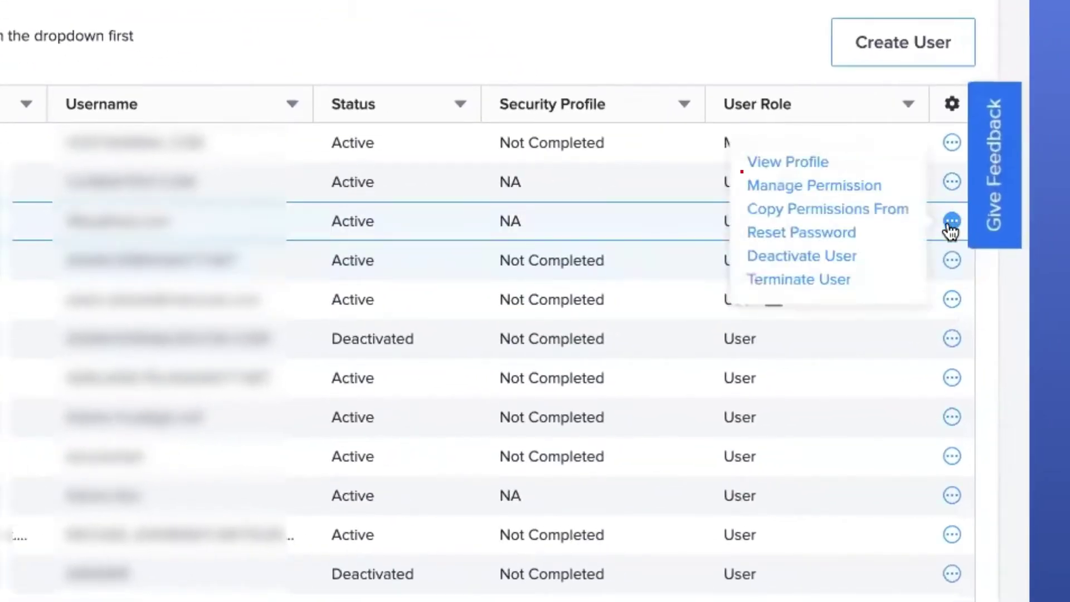
pyautogui.click(853, 190)
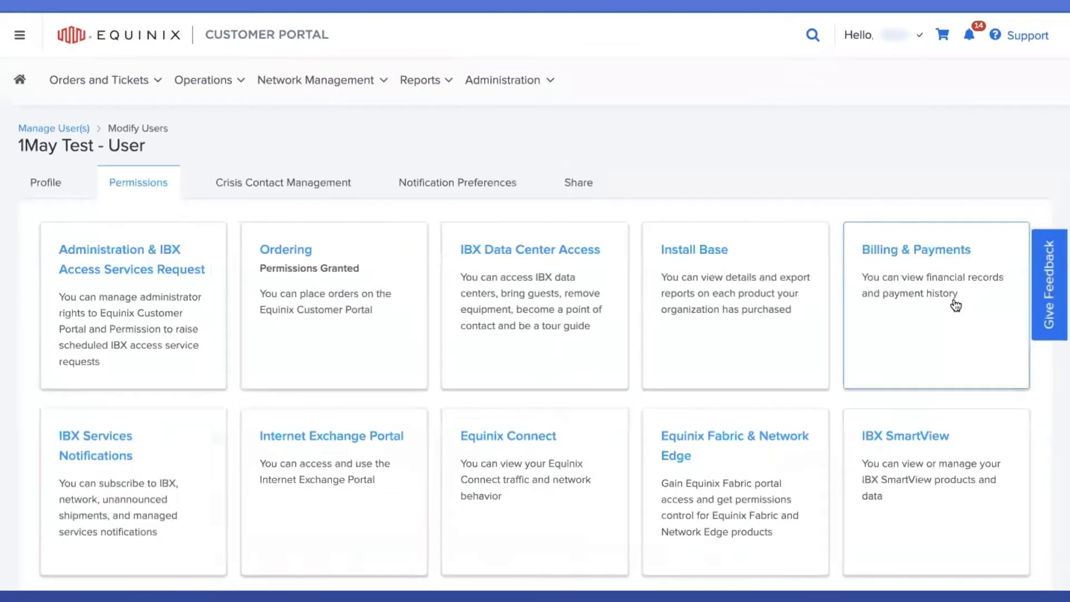
pyautogui.scroll(-3, 956, 305)
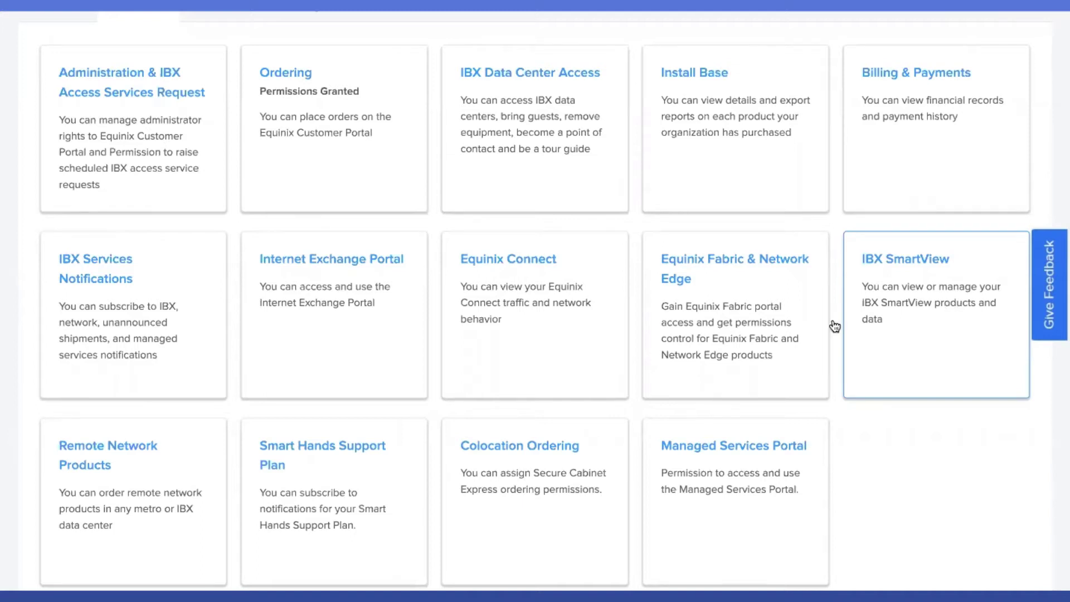
pyautogui.click(134, 114)
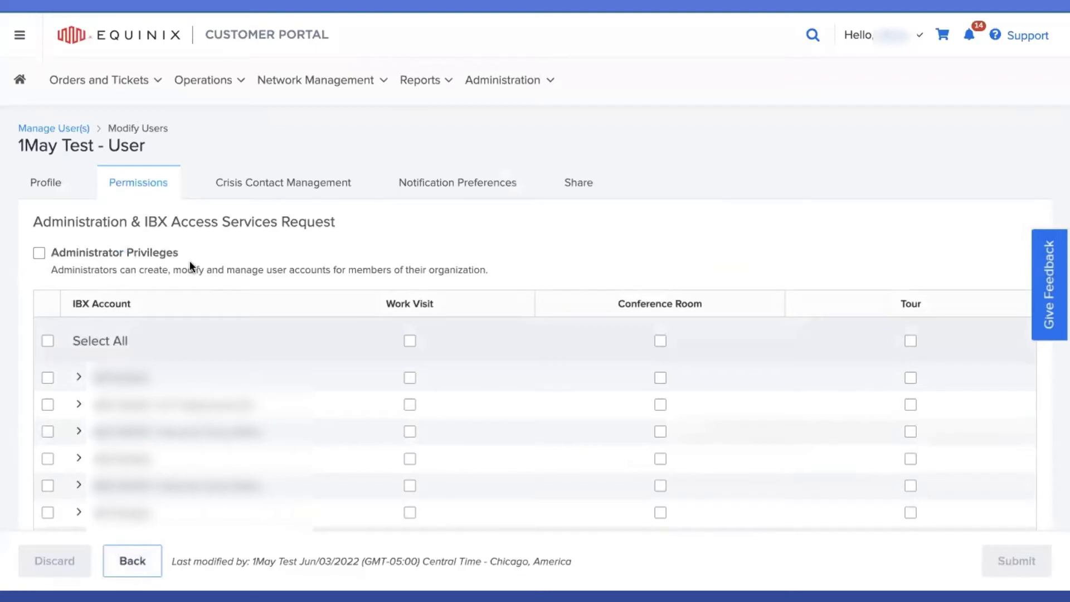
# Grant the user Administrator Privileges with the Master Administrator type and submit the change
pyautogui.scroll(-1, 189, 265)
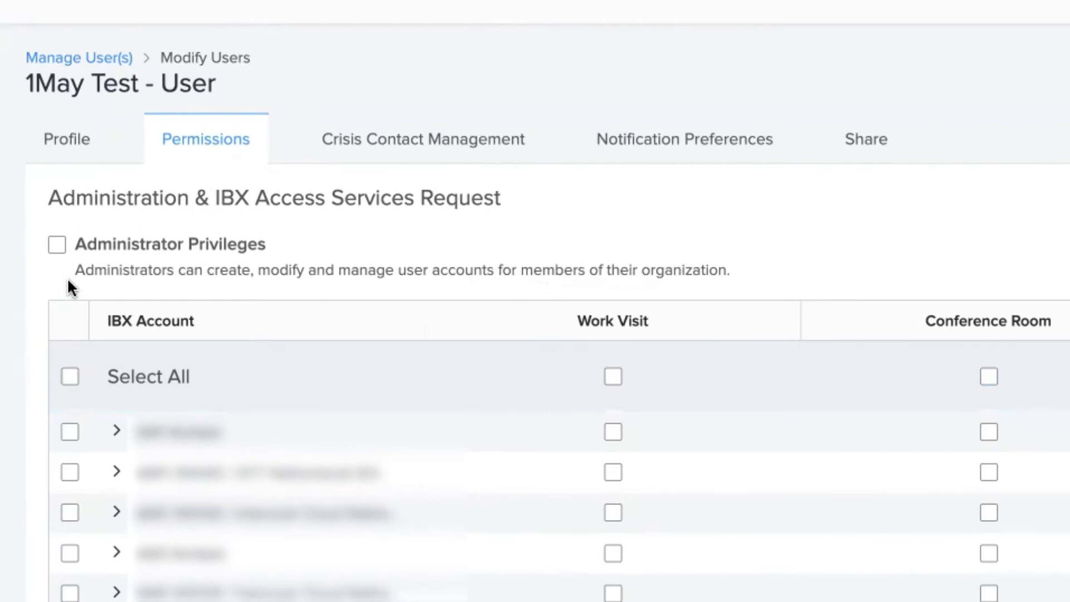
pyautogui.click(58, 246)
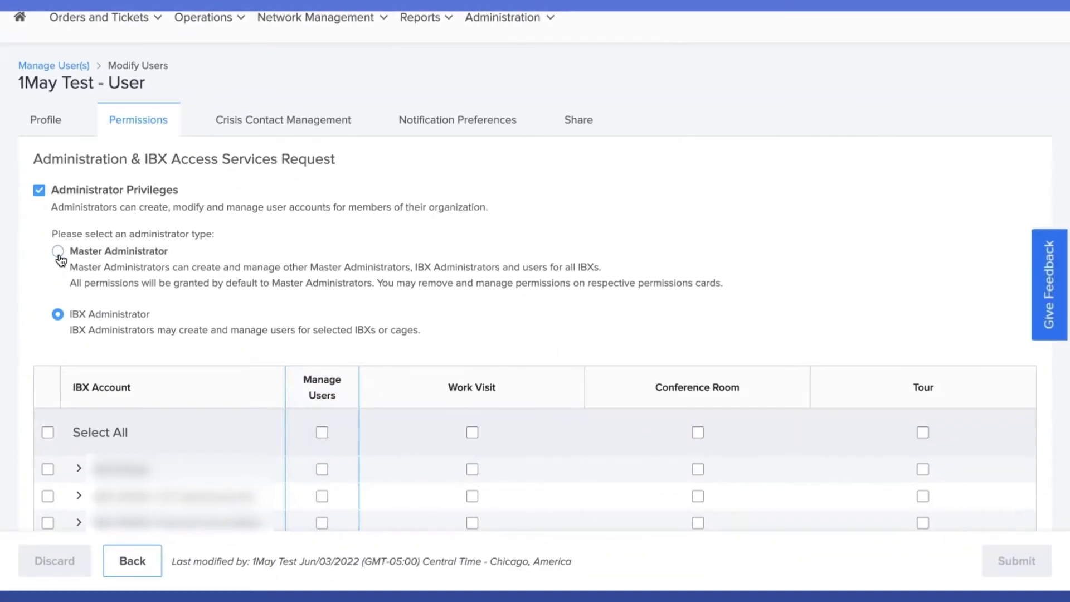
pyautogui.click(58, 252)
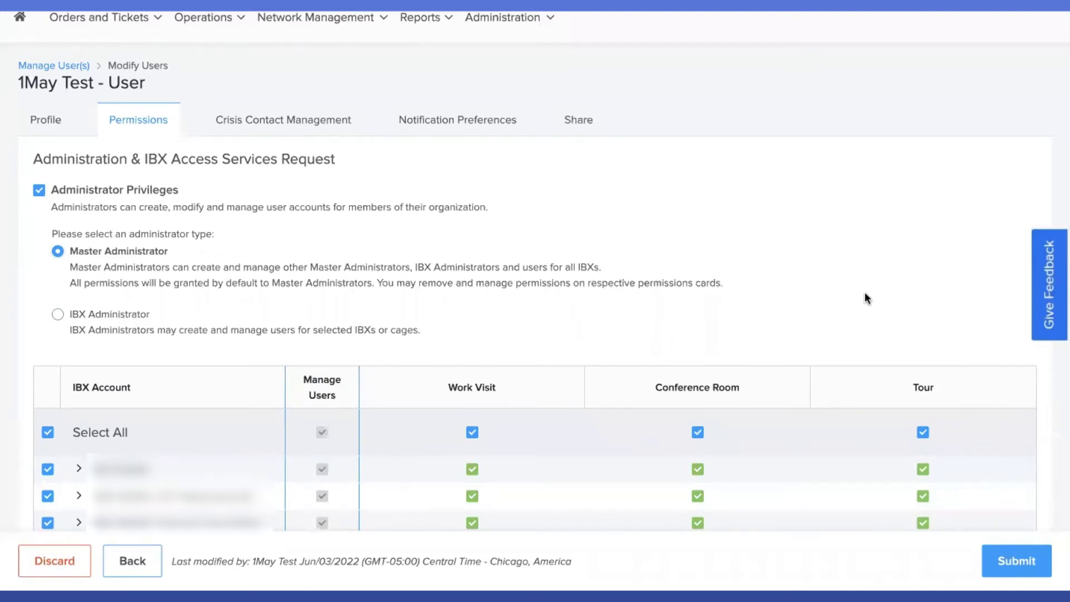
pyautogui.click(1029, 567)
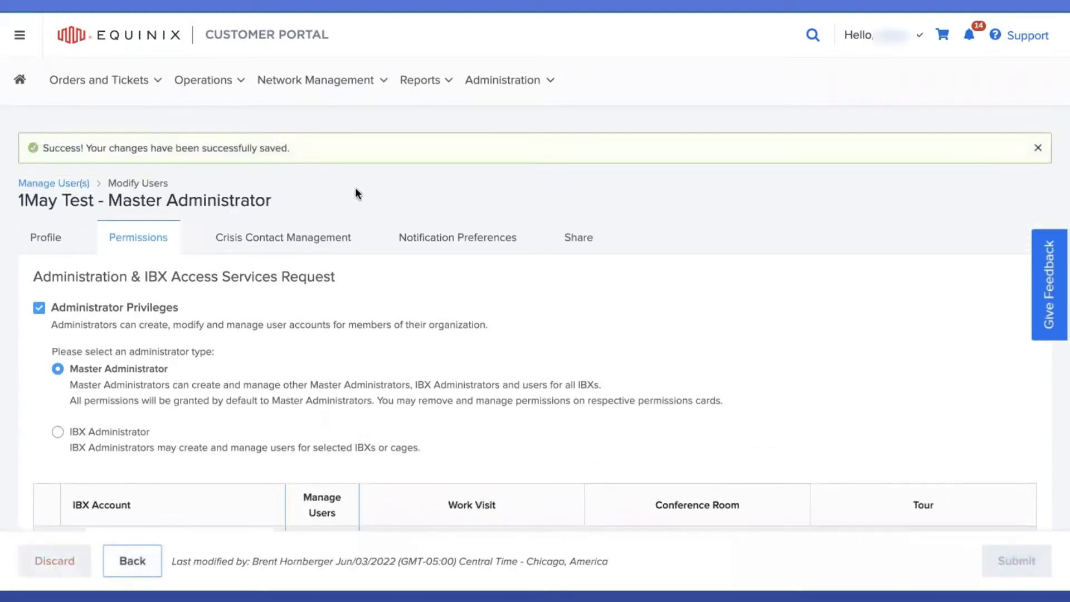
# Return to the user's permission cards and review which permission categories are granted to the Master Administrator
pyautogui.click(134, 563)
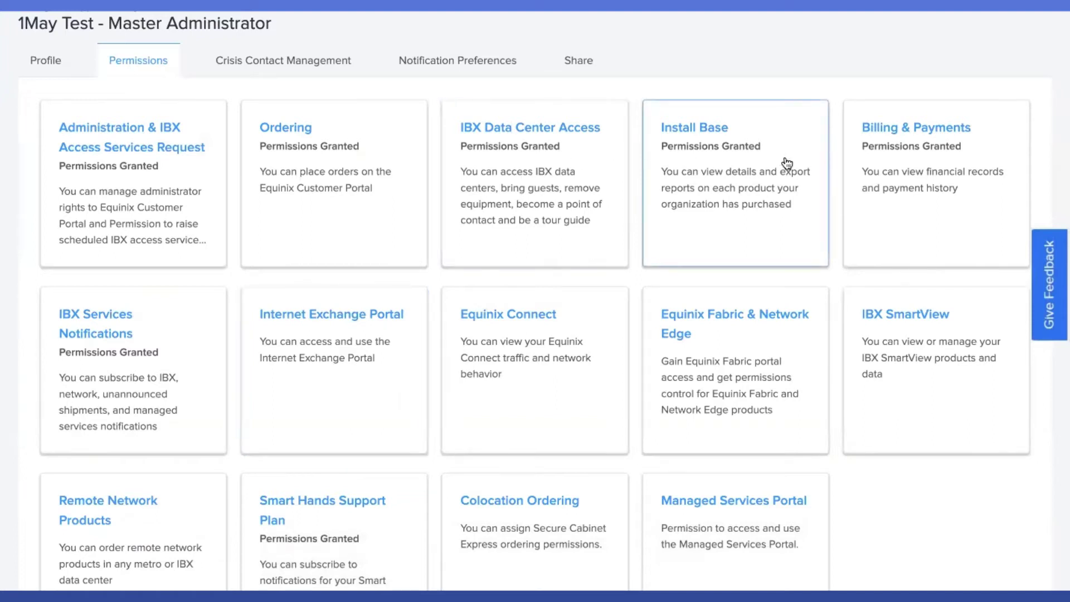
pyautogui.scroll(-2, 787, 163)
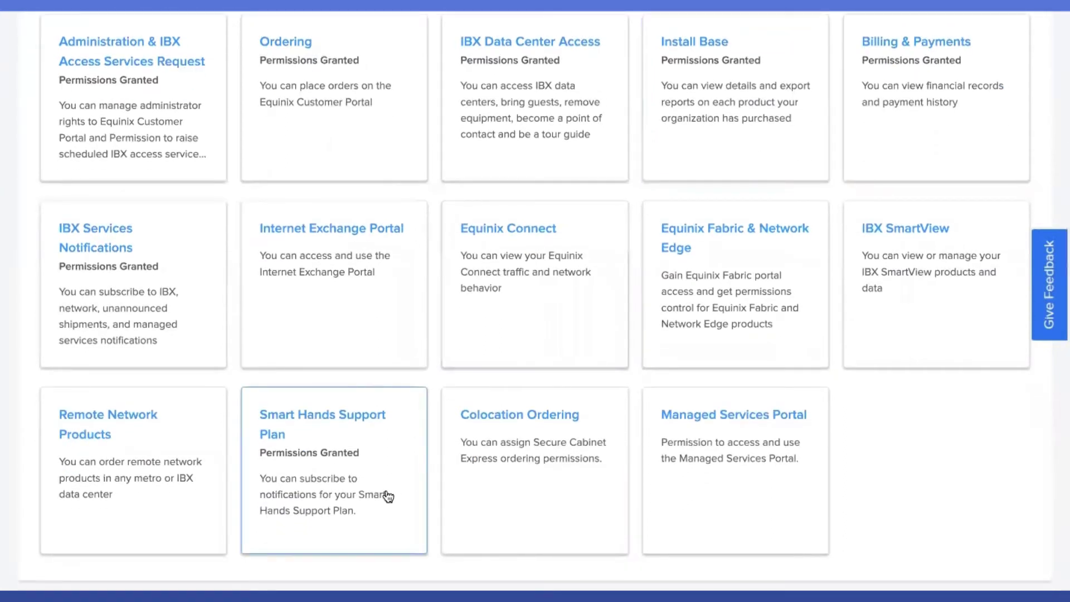
pyautogui.scroll(1, 388, 495)
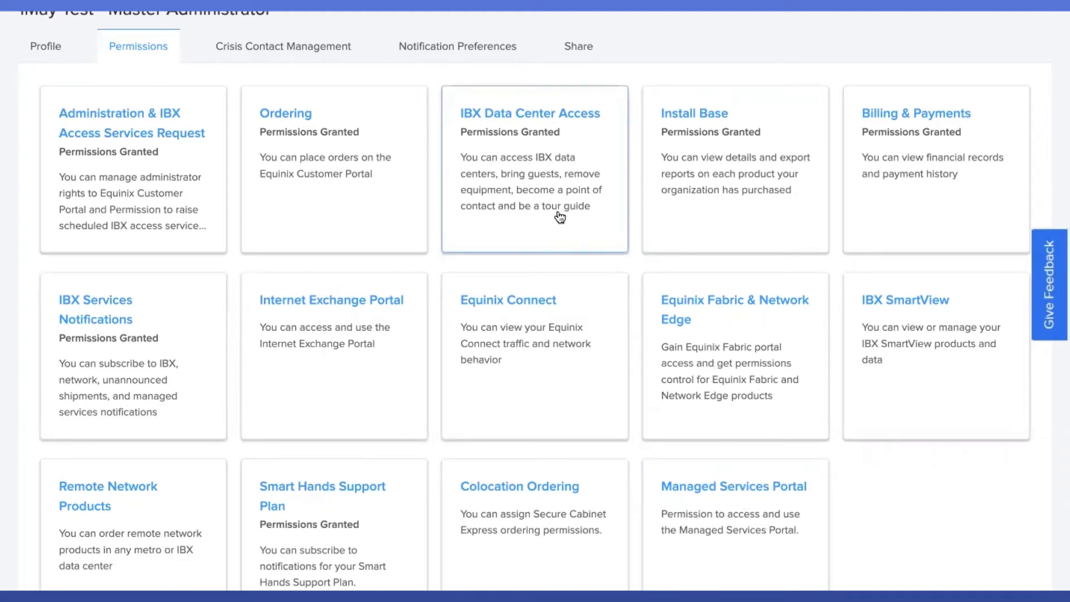
pyautogui.scroll(1, 560, 217)
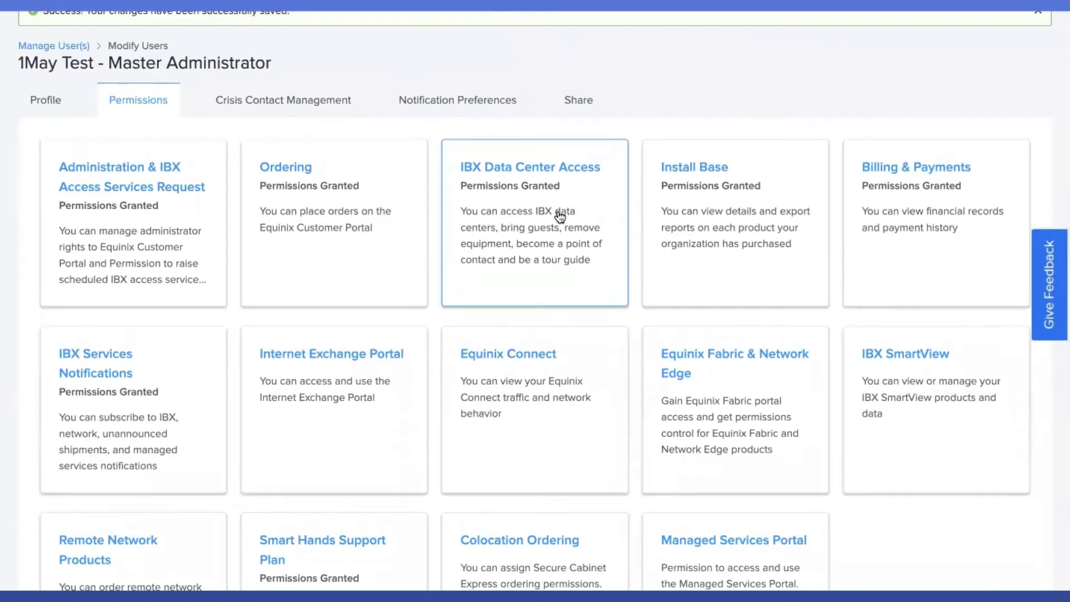
pyautogui.scroll(-2, 559, 216)
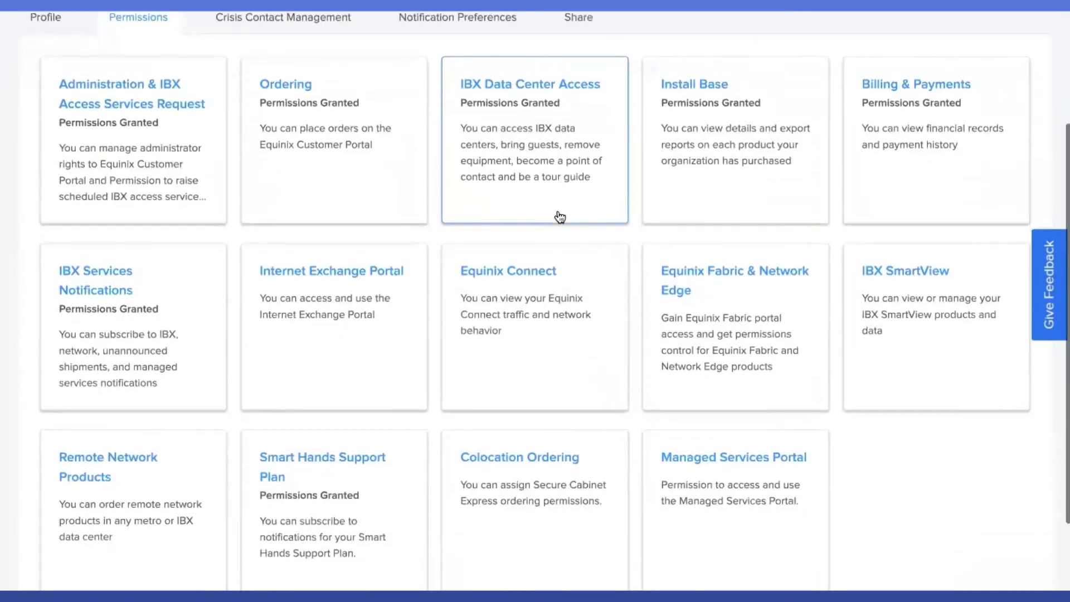
pyautogui.scroll(2, 560, 216)
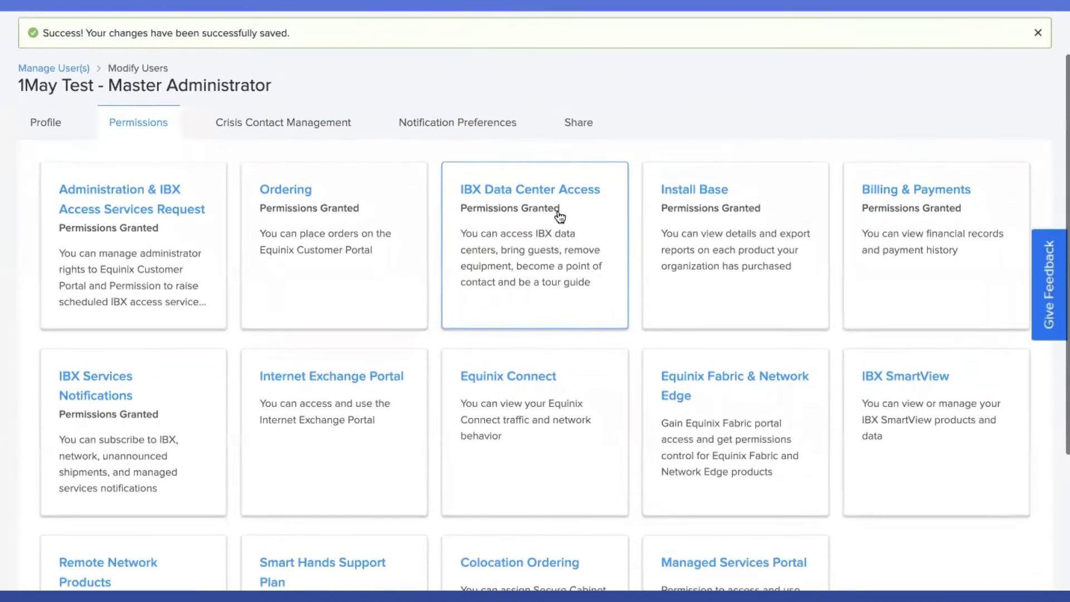
pyautogui.scroll(1, 560, 217)
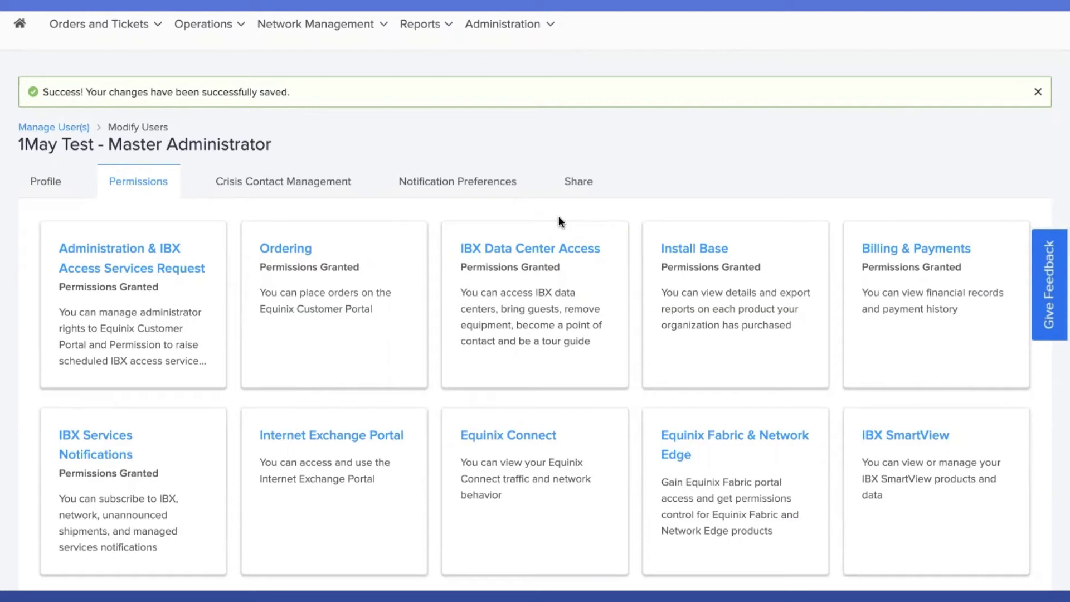
pyautogui.scroll(1, 558, 217)
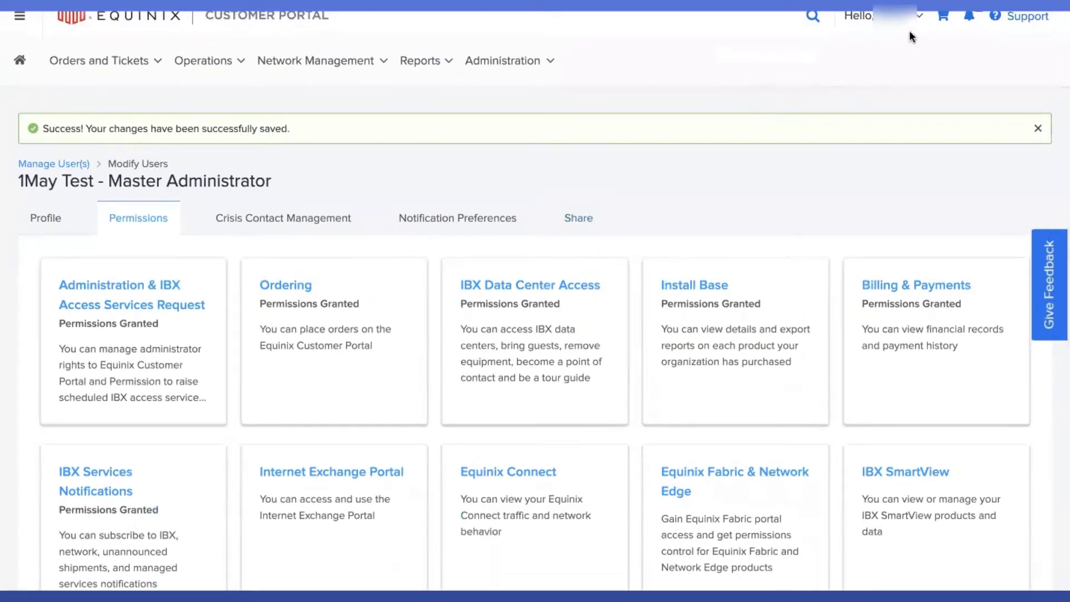
# Open the signed-in account's own profile and review its permission cards
pyautogui.click(858, 17)
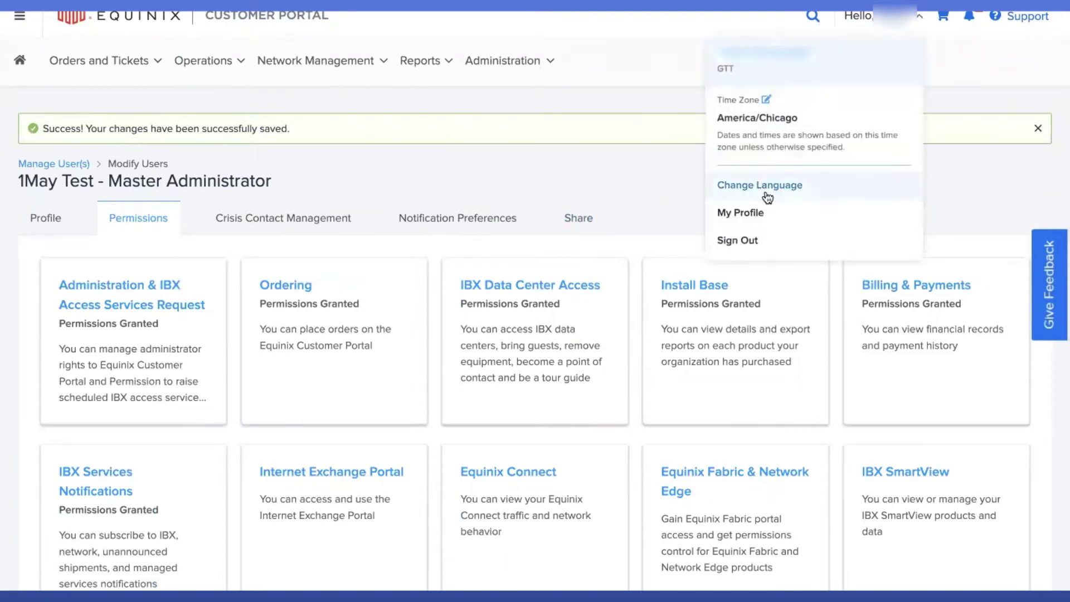
pyautogui.click(746, 213)
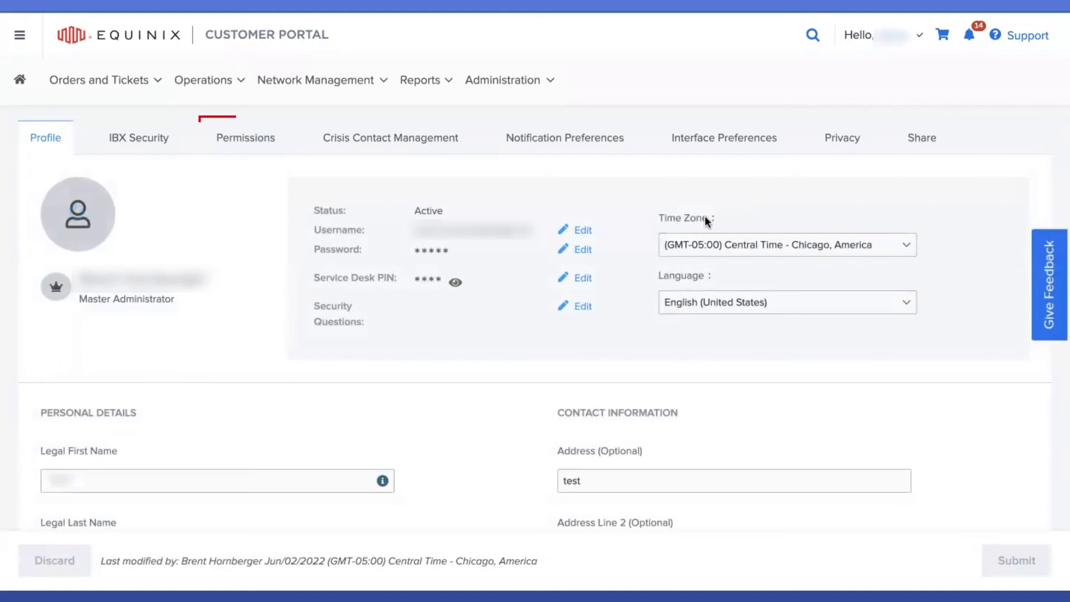
pyautogui.click(242, 144)
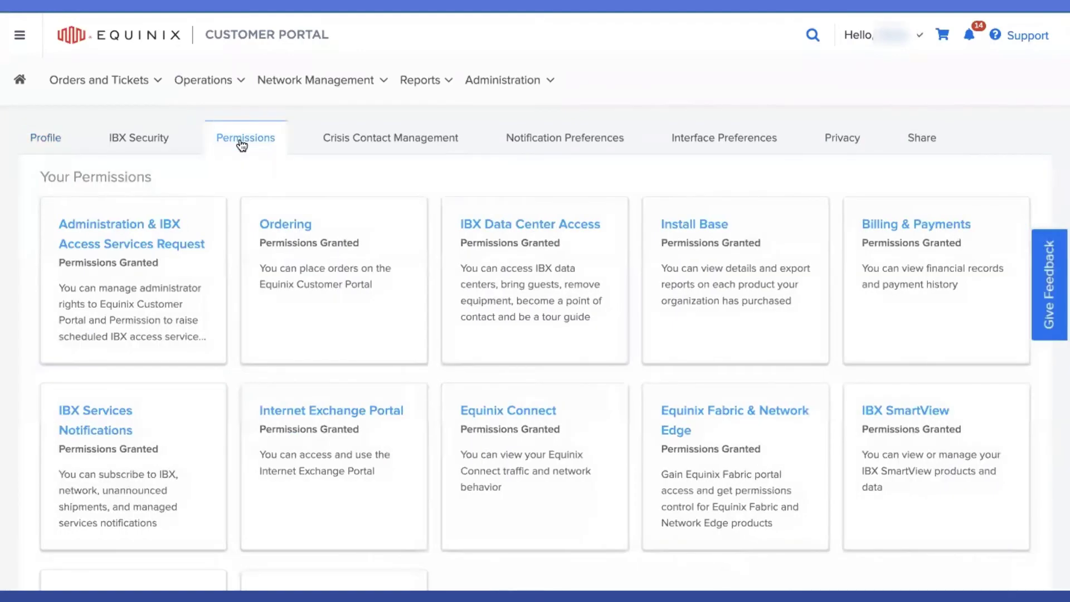
pyautogui.scroll(-3, 427, 382)
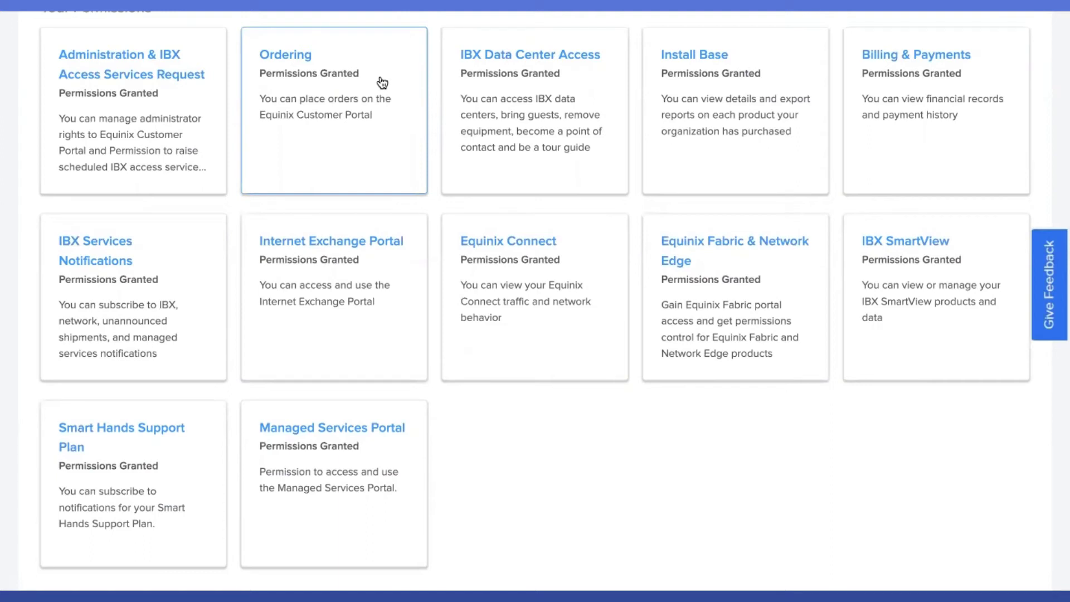
# Open the account's Ordering permissions and examine the granted ordering rights across all IBX accounts
pyautogui.click(299, 75)
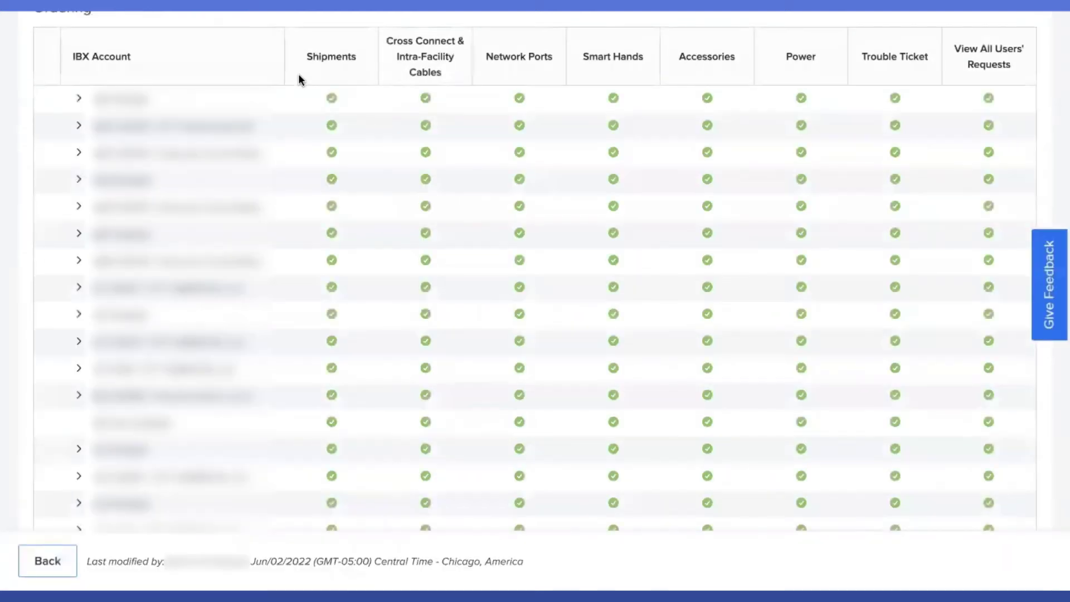
pyautogui.scroll(2, 298, 80)
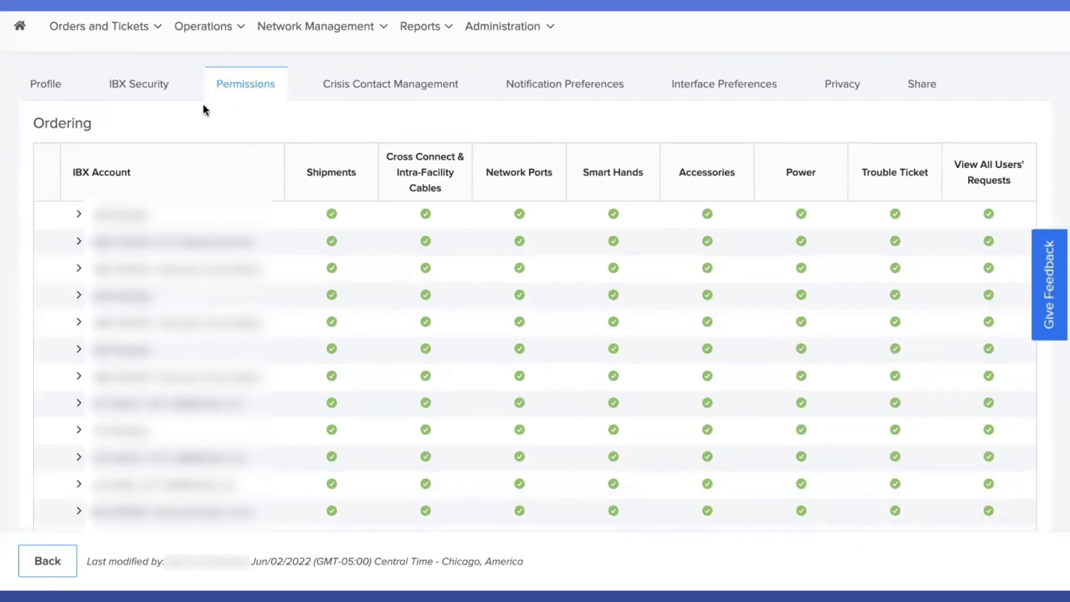
pyautogui.scroll(-2, 432, 245)
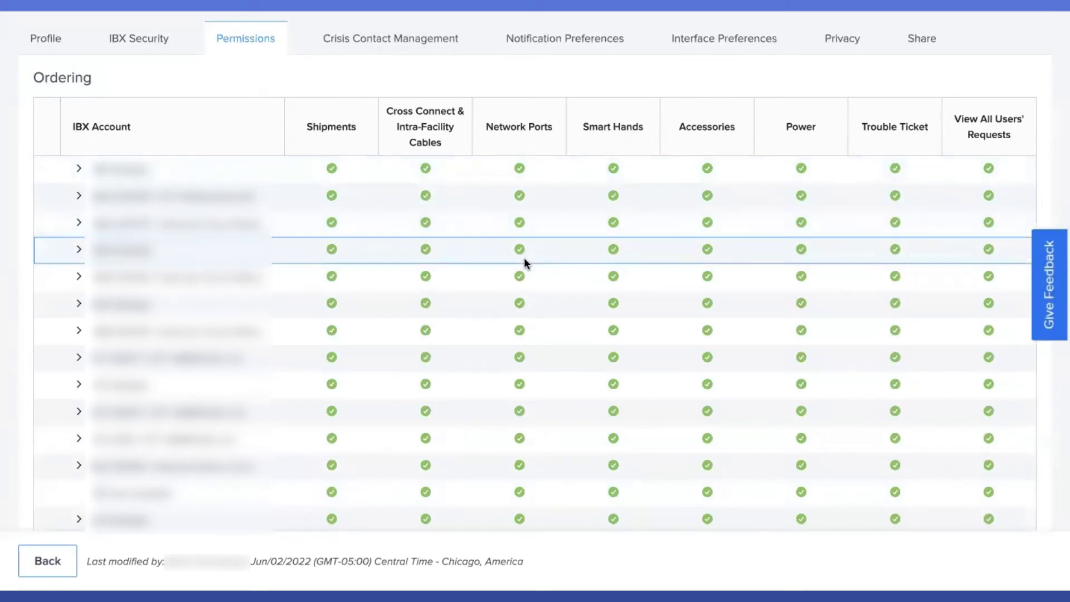
pyautogui.scroll(2, 513, 248)
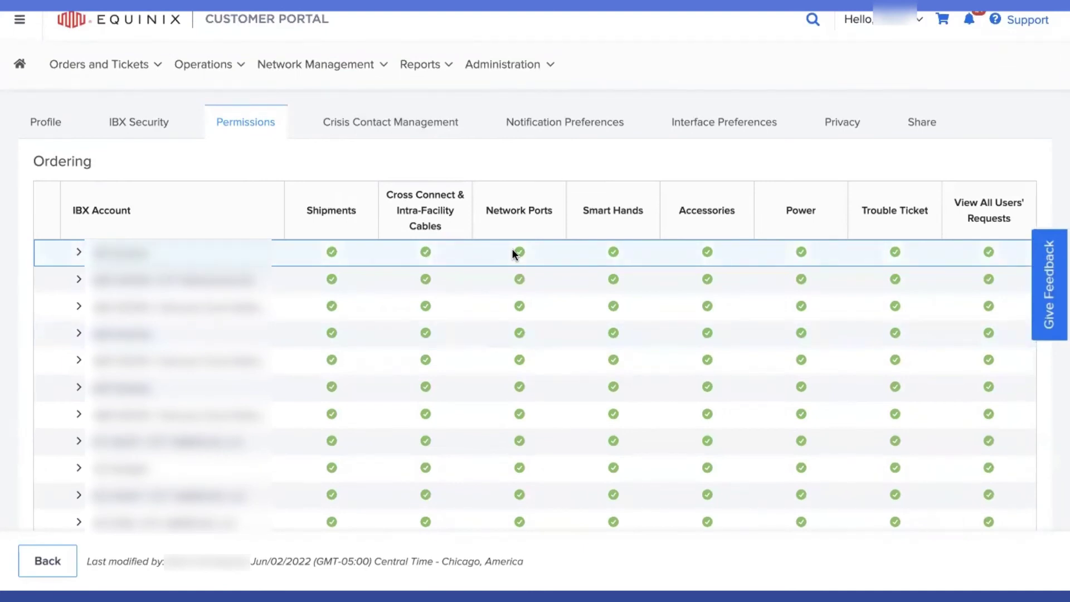
pyautogui.click(545, 69)
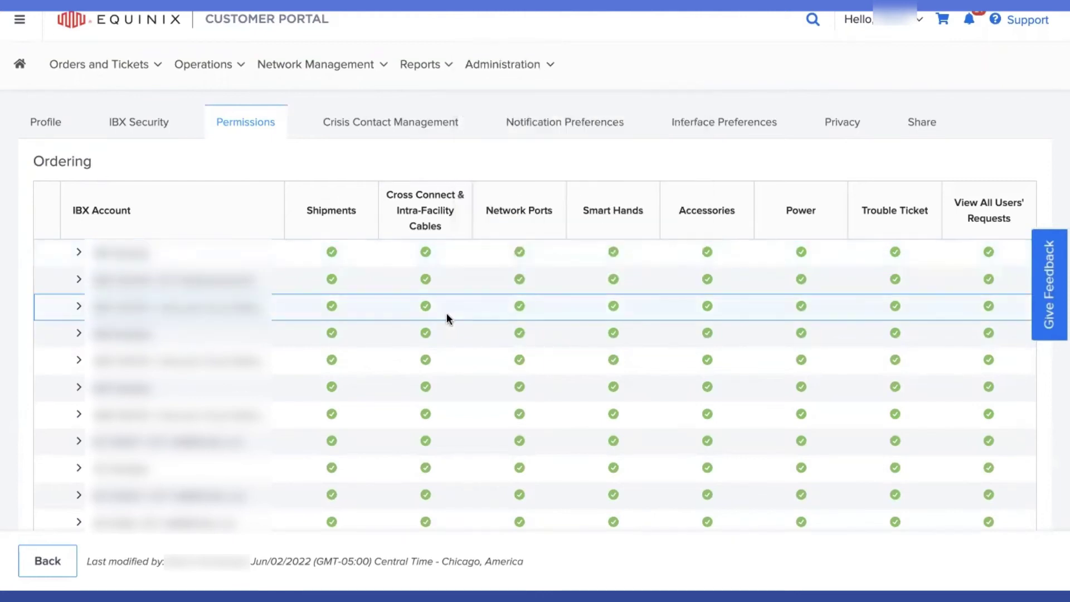
pyautogui.scroll(-2, 446, 313)
pyautogui.scroll(-5, 447, 313)
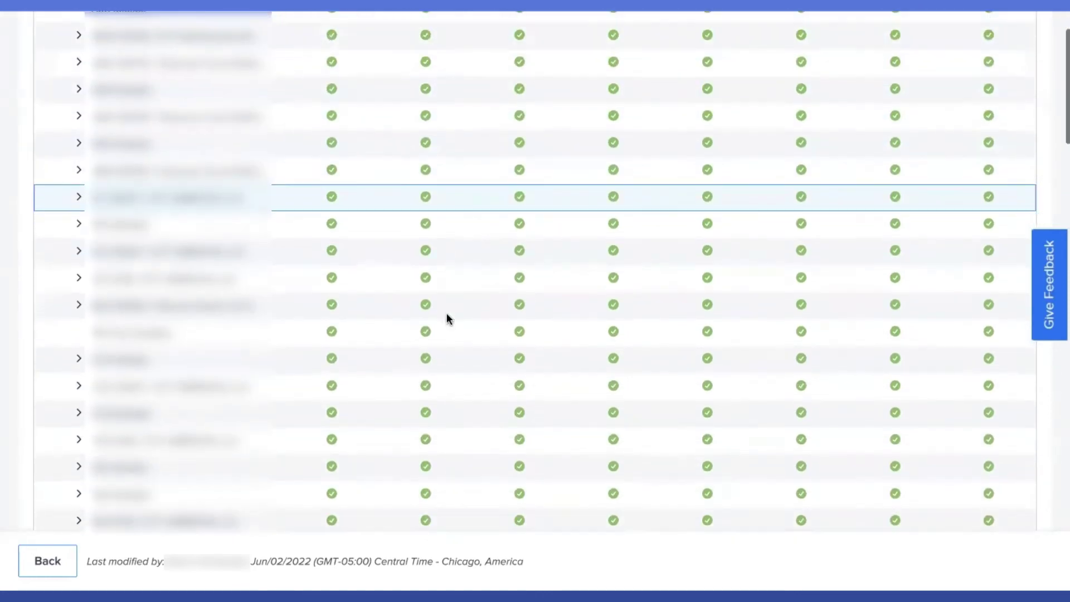
pyautogui.scroll(-8, 446, 312)
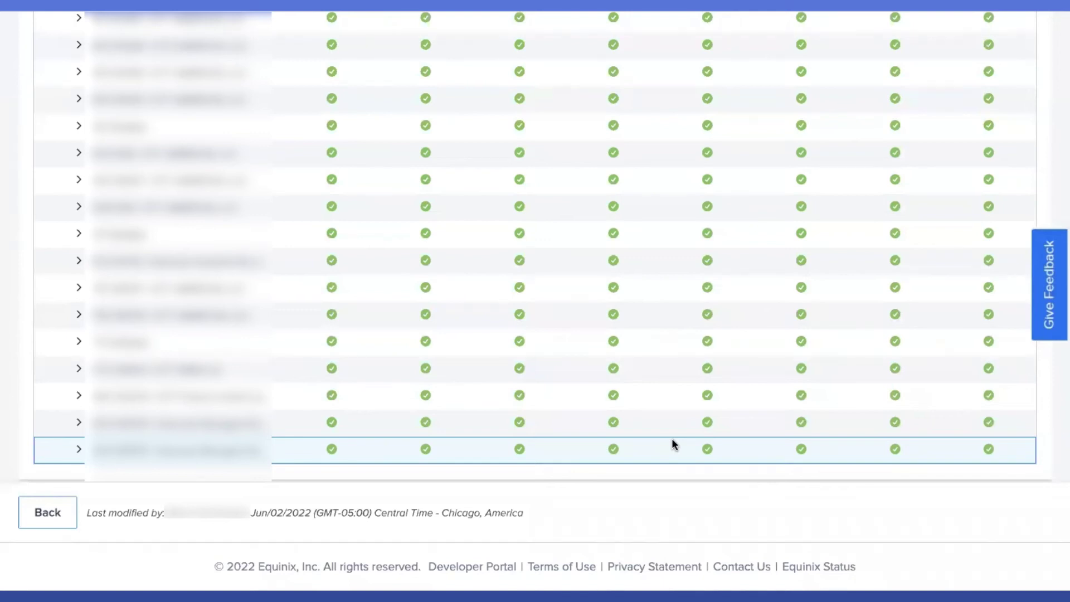
pyautogui.scroll(10, 672, 440)
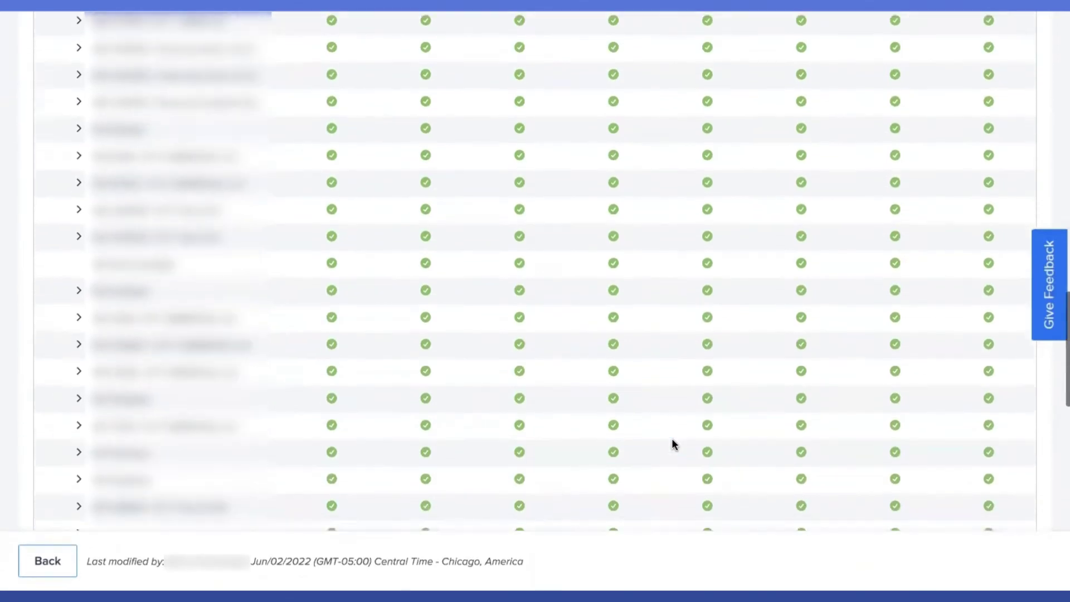
pyautogui.scroll(10, 672, 444)
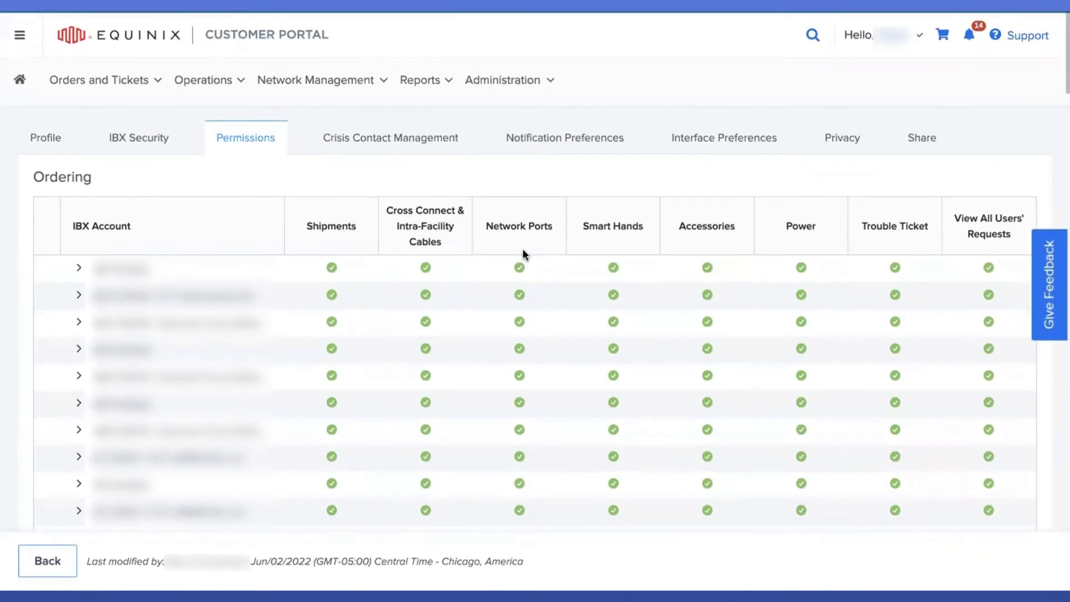
# Sign out of the current Master Administrator account
pyautogui.moveTo(428, 104)
pyautogui.moveTo(509, 89)
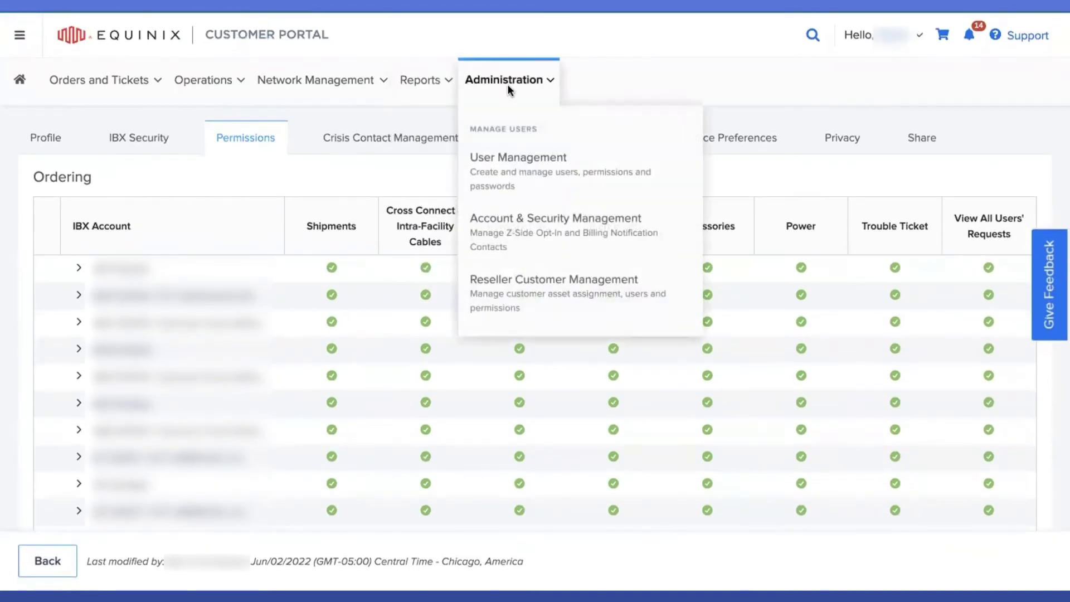
pyautogui.click(920, 36)
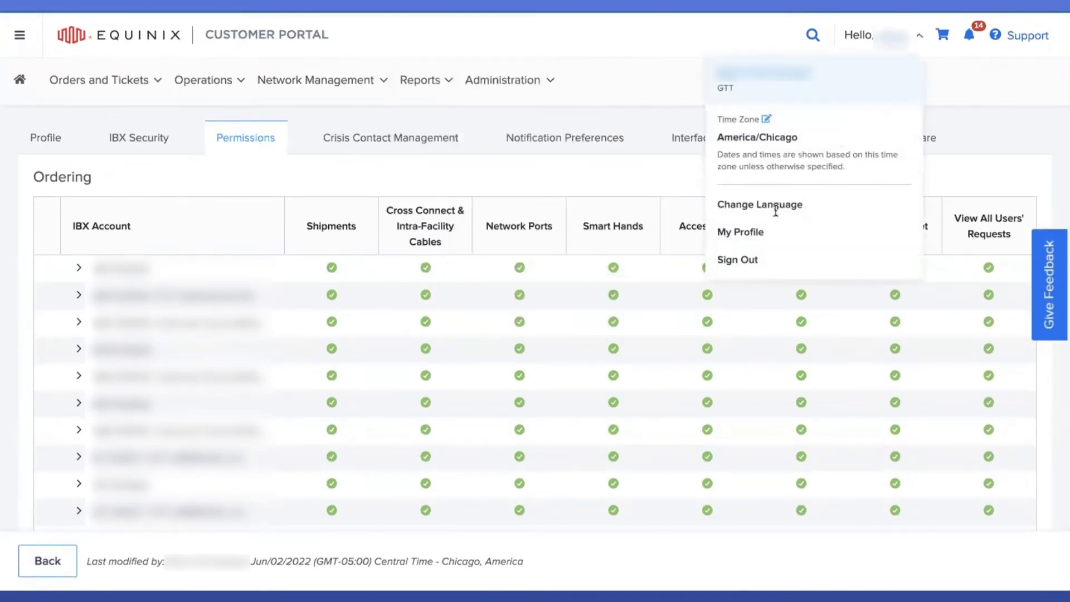
pyautogui.click(747, 266)
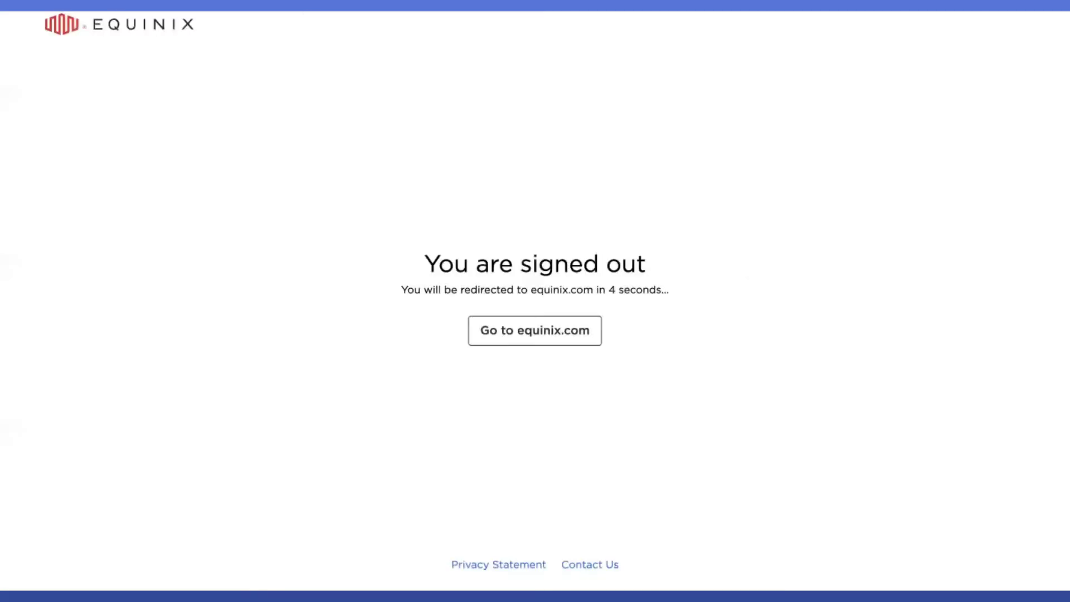
# Reopen the Customer Portal's sign-in page and sign in with a different user's username and account password
pyautogui.write('uatd')
pyautogui.press('Return')
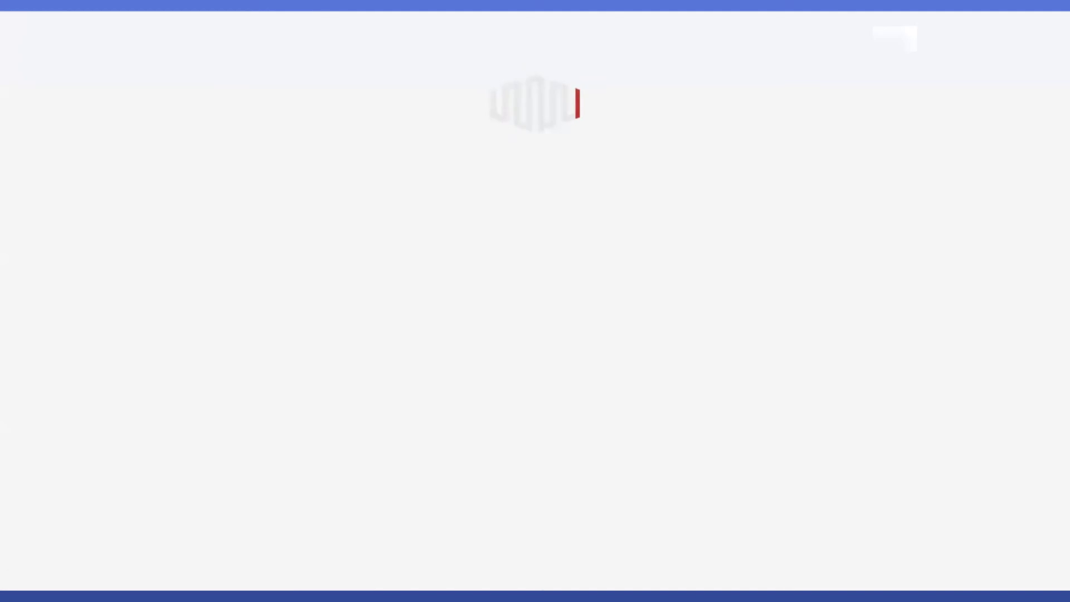
pyautogui.click(379, 277)
pyautogui.click(379, 333)
pyautogui.write('••••••')
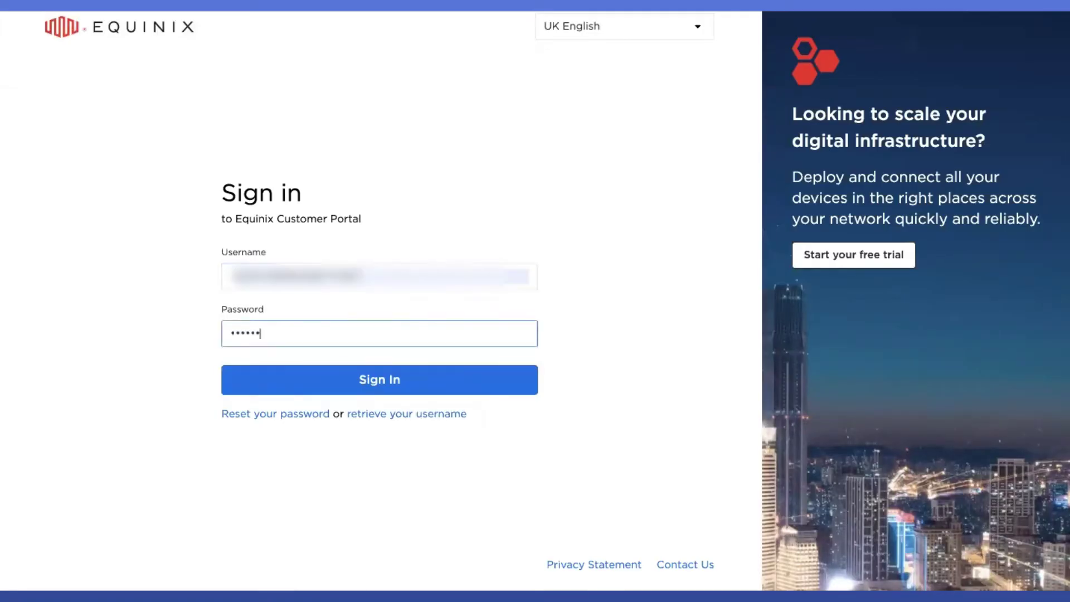
pyautogui.press('Return')
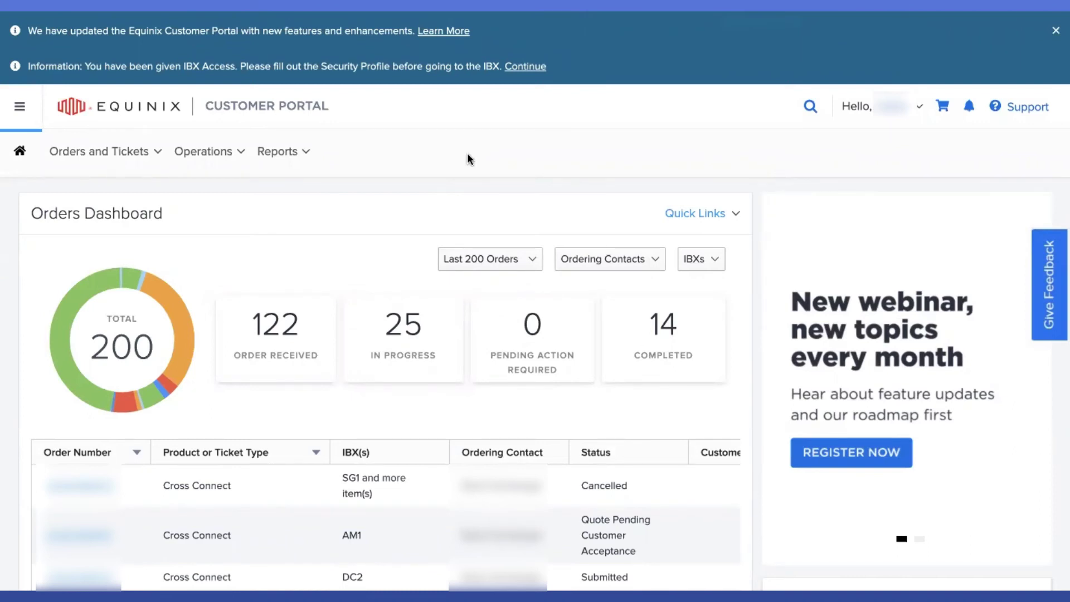
# Open the signed-in user's own profile and bring up its permission cards
pyautogui.click(900, 117)
pyautogui.click(752, 302)
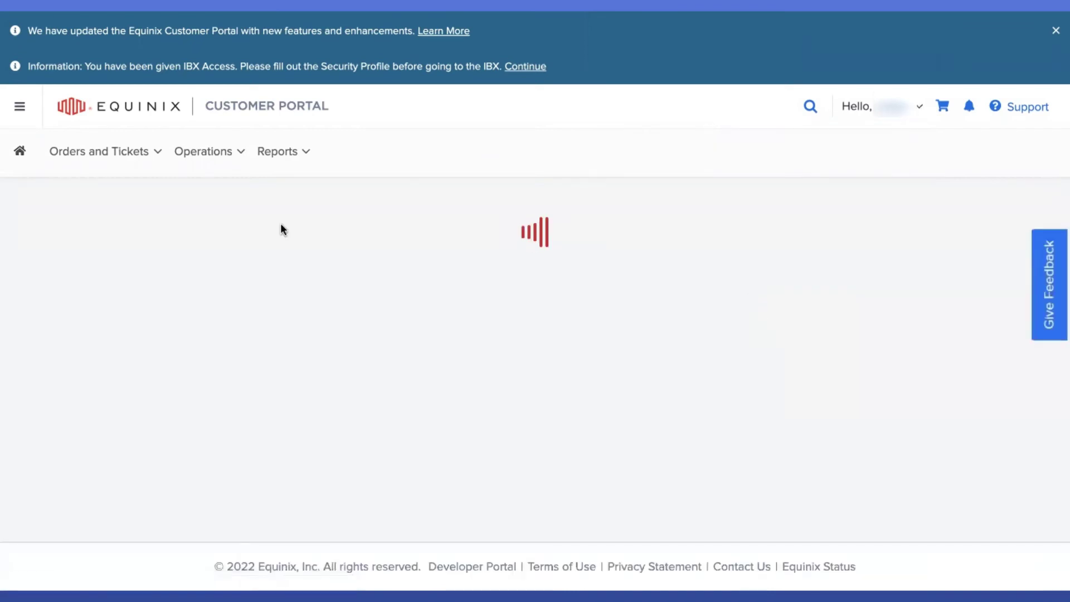
pyautogui.scroll(-1, 283, 229)
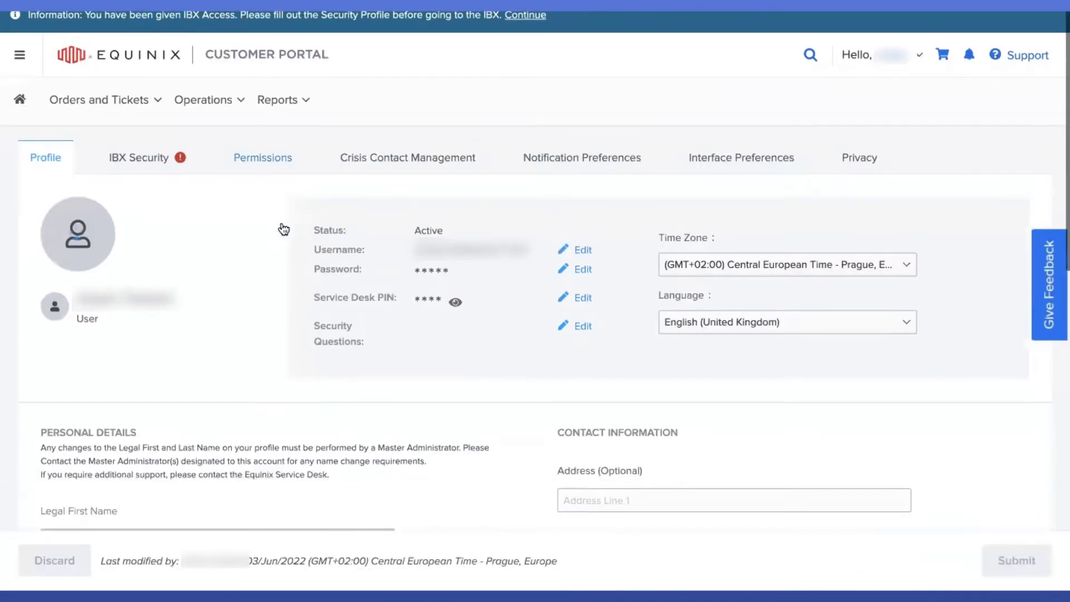
pyautogui.click(269, 141)
pyautogui.moveTo(270, 141)
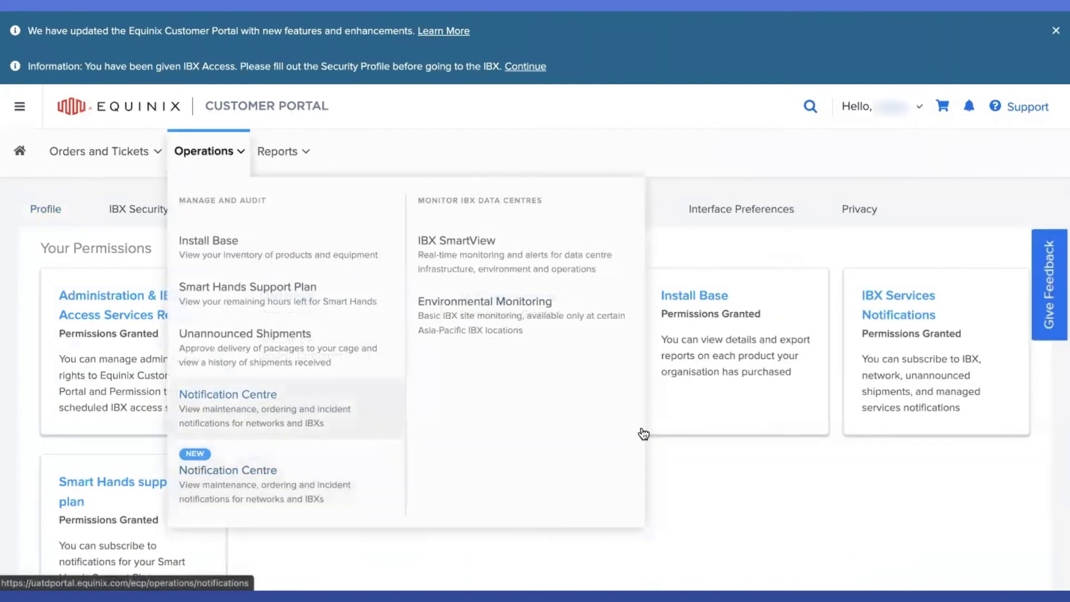
# Open this user's Ordering permissions and examine which ordering rights are granted or locked for each IBX account
pyautogui.click(312, 357)
pyautogui.scroll(-3, 312, 357)
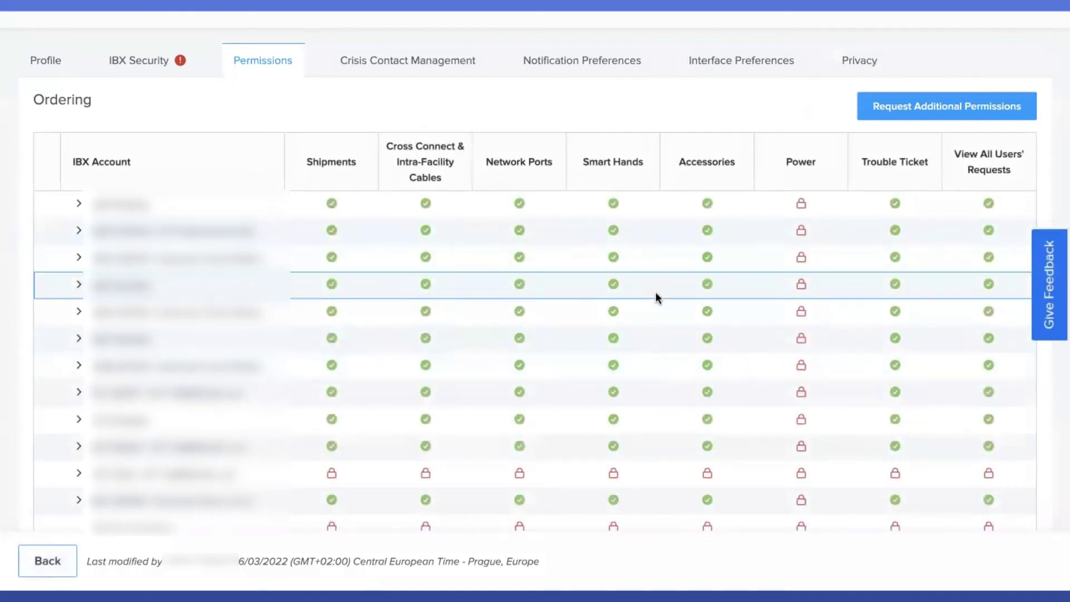
pyautogui.scroll(-1, 641, 278)
pyautogui.scroll(2, 608, 248)
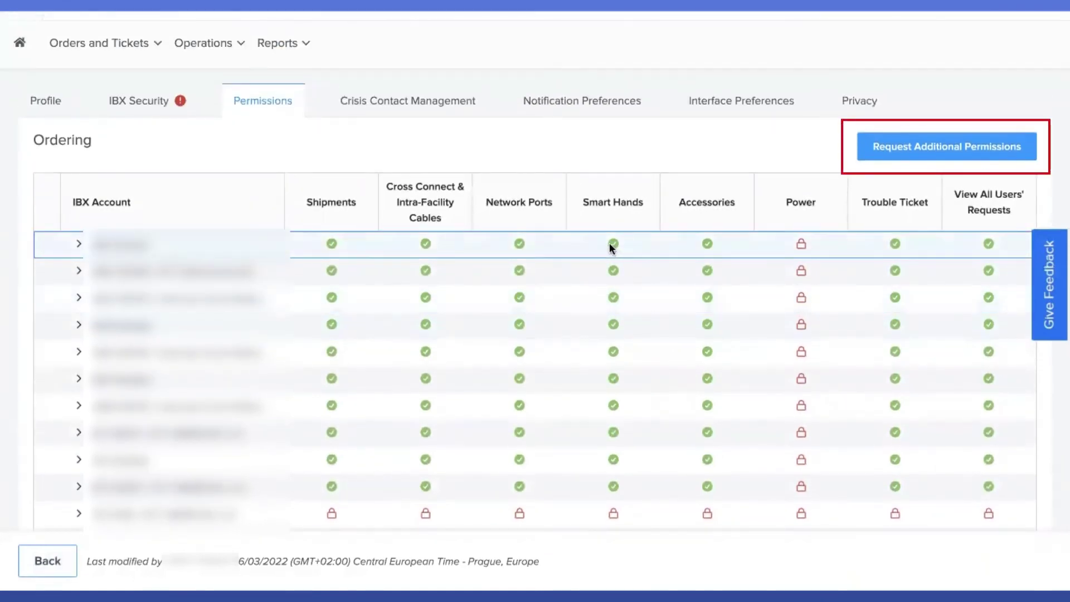
# Start a request for additional Ordering permissions and add the second listed Master Administrator as the contact
pyautogui.click(948, 149)
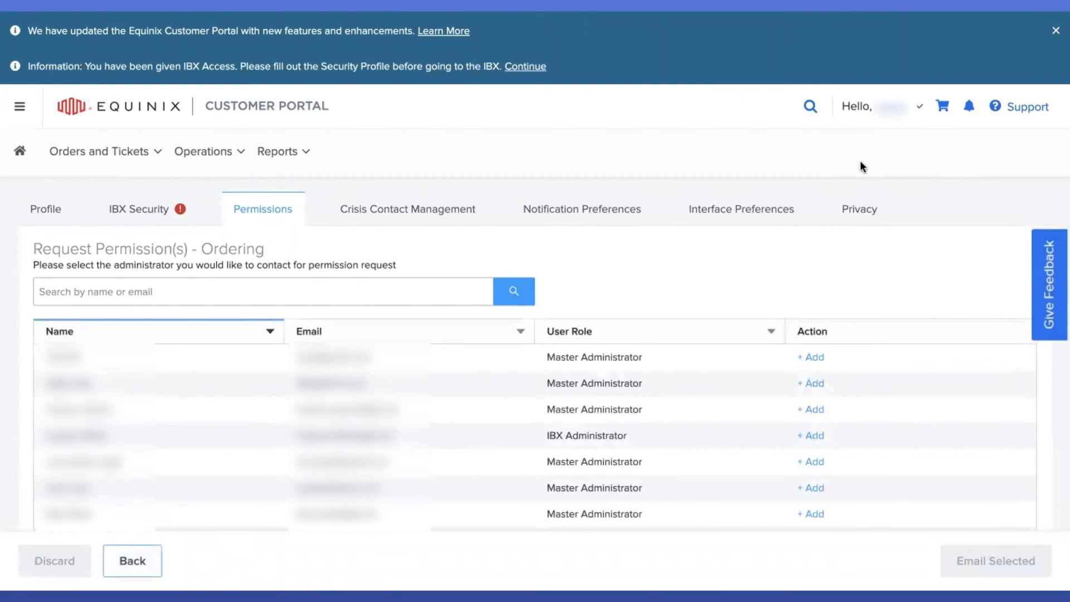
pyautogui.scroll(-4, 653, 310)
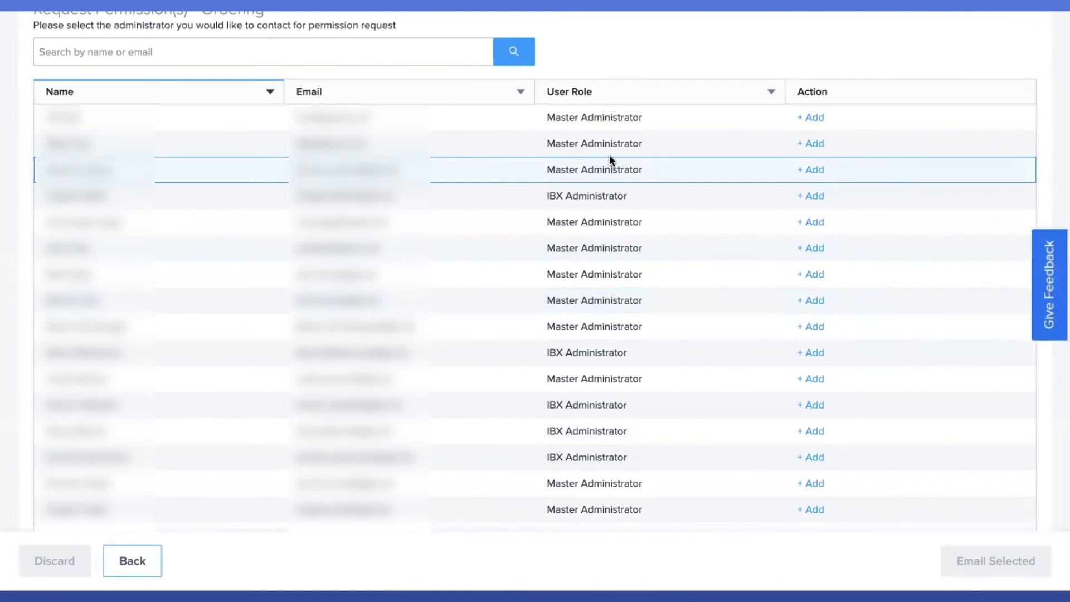
pyautogui.moveTo(819, 159); pyautogui.dragTo(815, 154)
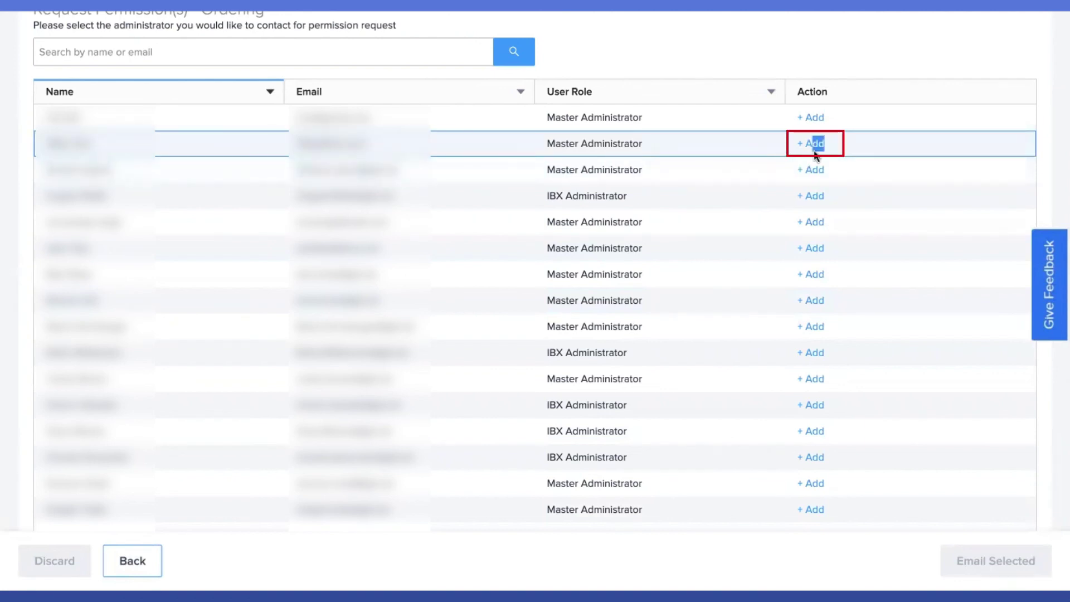
pyautogui.click(814, 152)
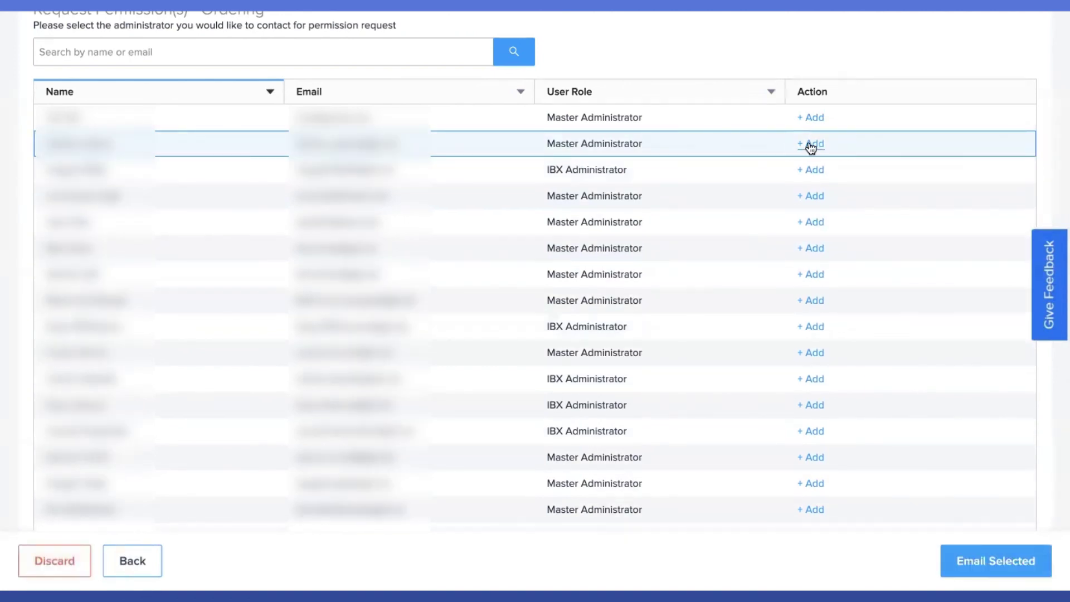
# Check the Administrator(s) Selected list below the administrator table and discard the selection
pyautogui.scroll(-5, 774, 381)
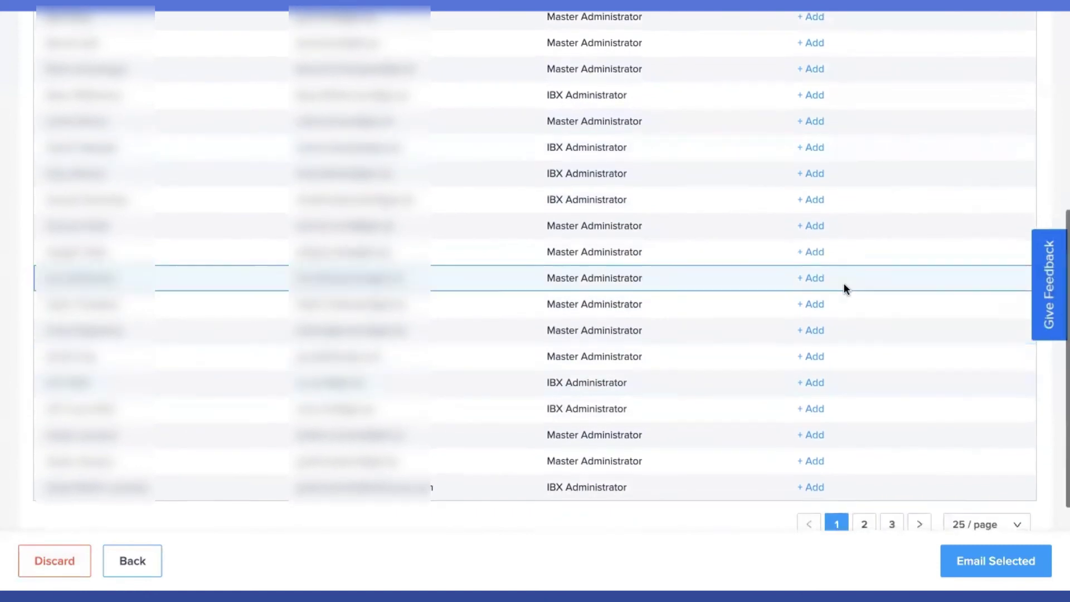
pyautogui.scroll(-2, 844, 283)
pyautogui.scroll(-2, 844, 281)
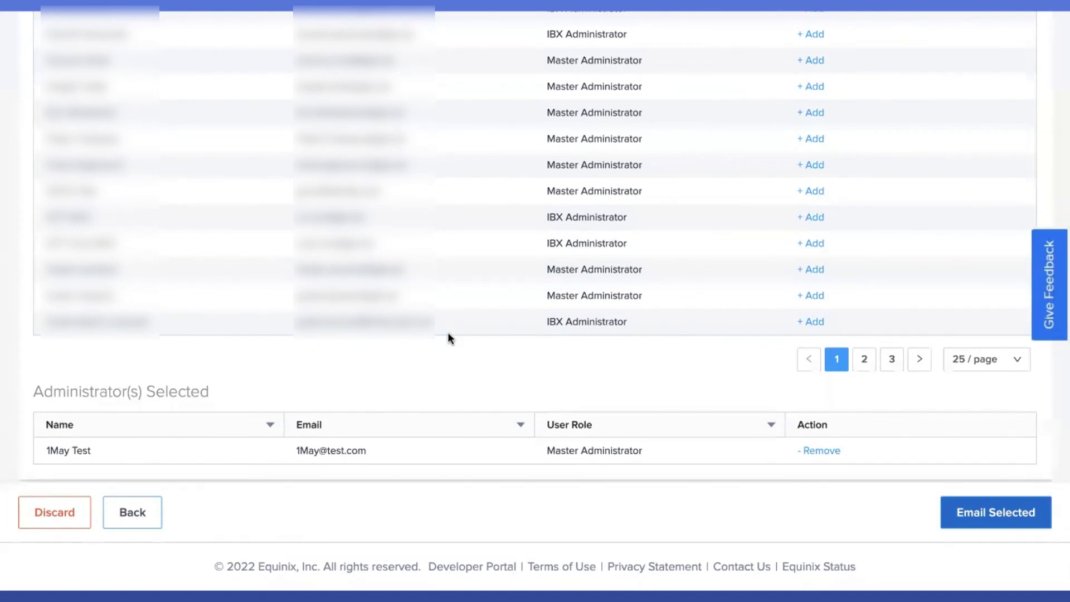
pyautogui.scroll(10, 448, 333)
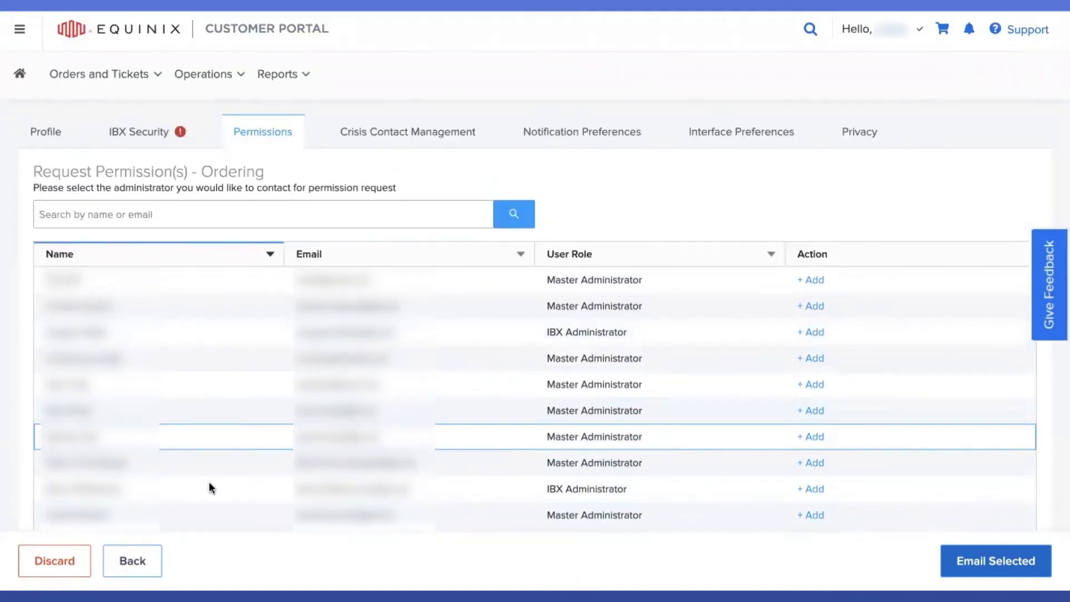
pyautogui.click(73, 559)
# Open the profile's Notification Preferences
pyautogui.click(564, 133)
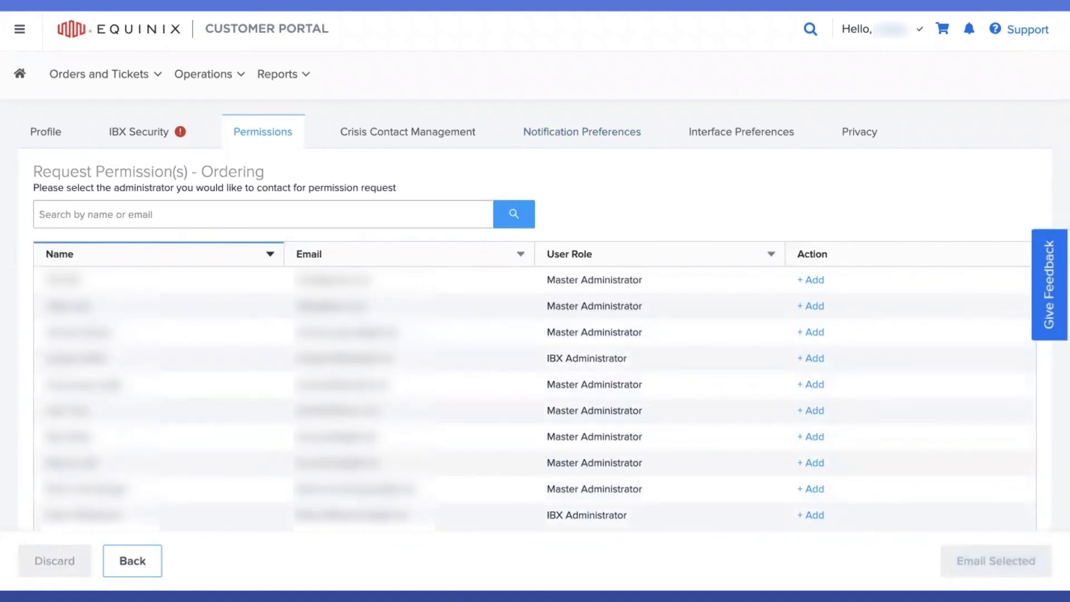